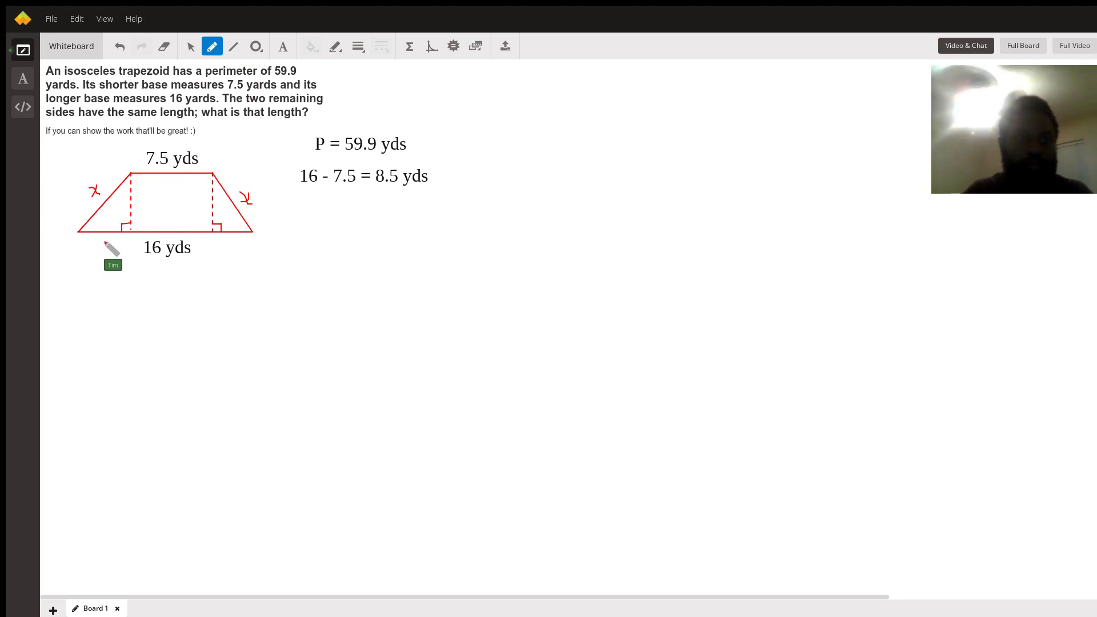
# Step: Mark the lower-left base piece y, then write '8.5/2 = 4.25 yds' beneath the subtraction
pyautogui.moveTo(100, 241); pyautogui.dragTo(103, 248)
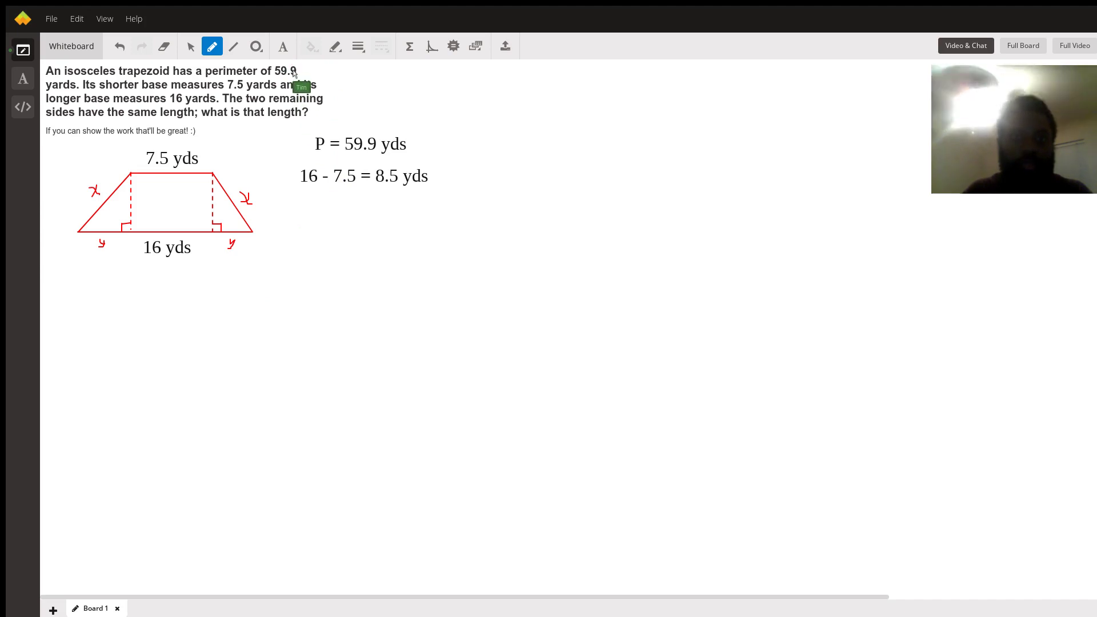
pyautogui.moveTo(305, 203); pyautogui.dragTo(313, 195)
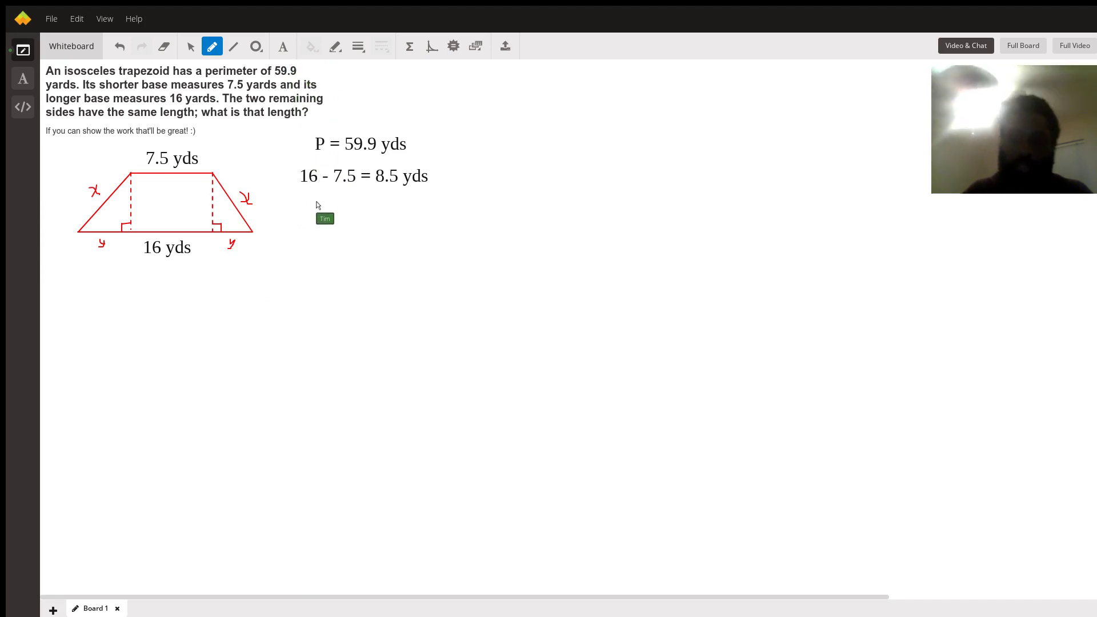
pyautogui.write('85/2')
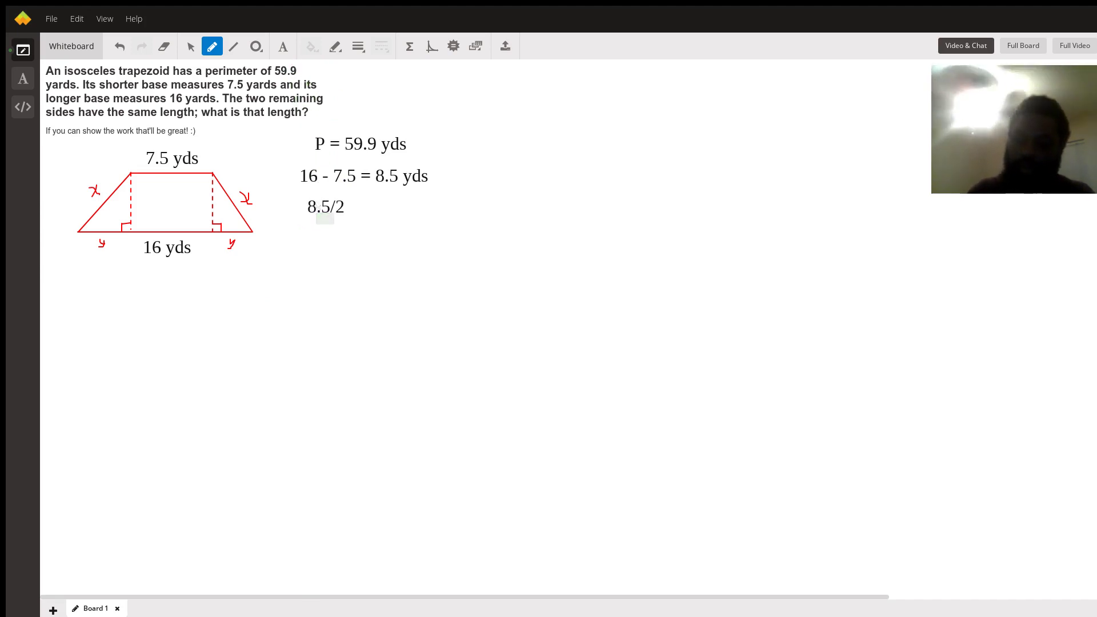
pyautogui.write(' =')
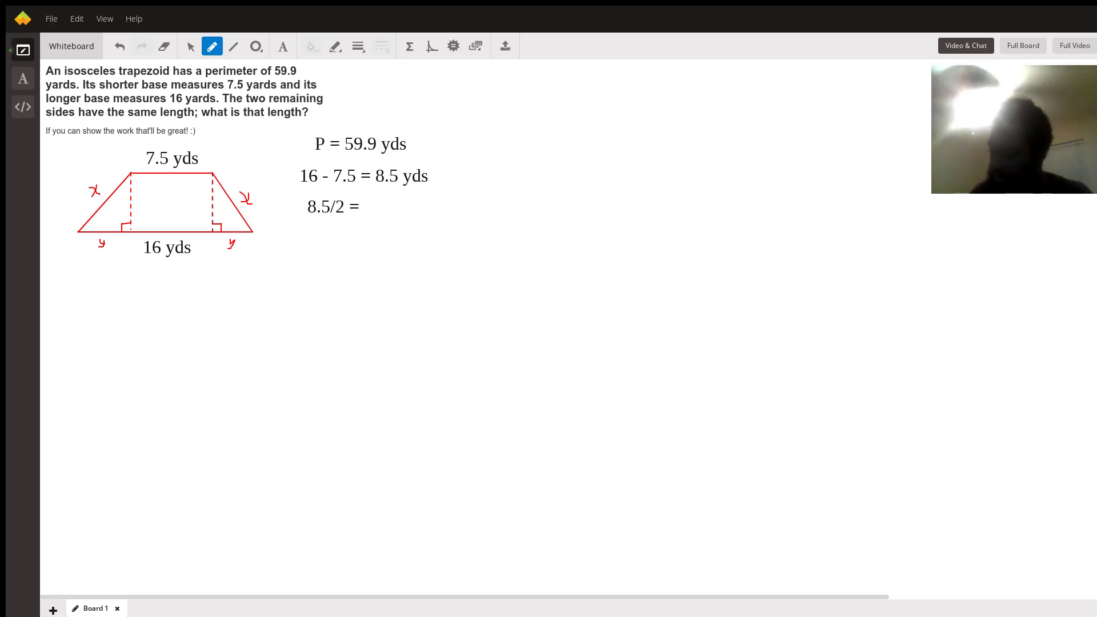
pyautogui.write(' 4.25')
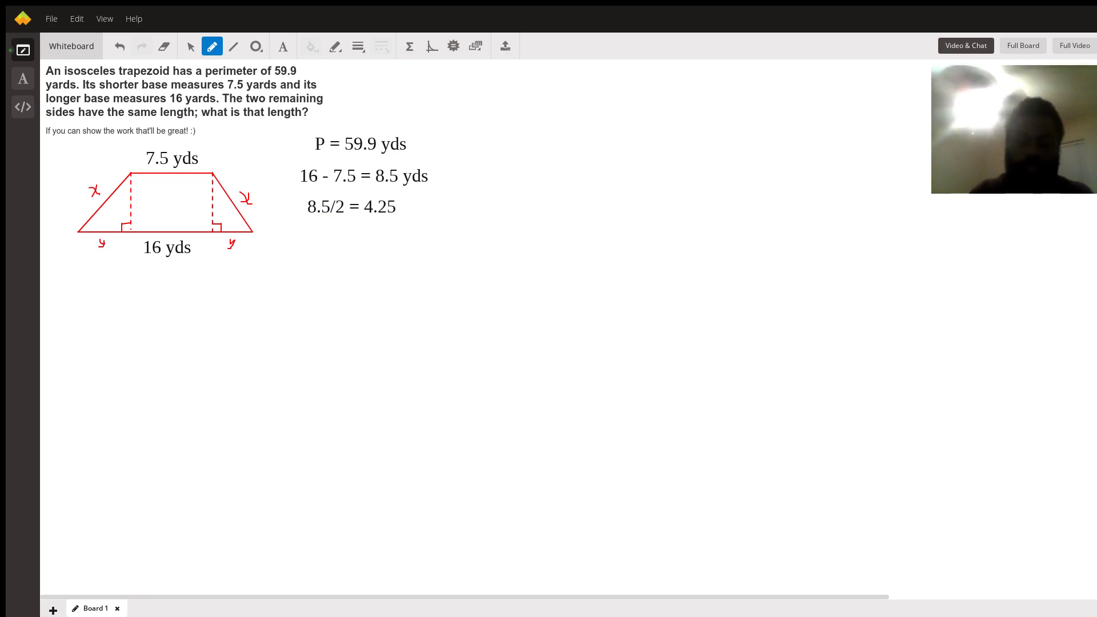
pyautogui.write(' ya')
pyautogui.press('BackSpace')
pyautogui.write('ds')
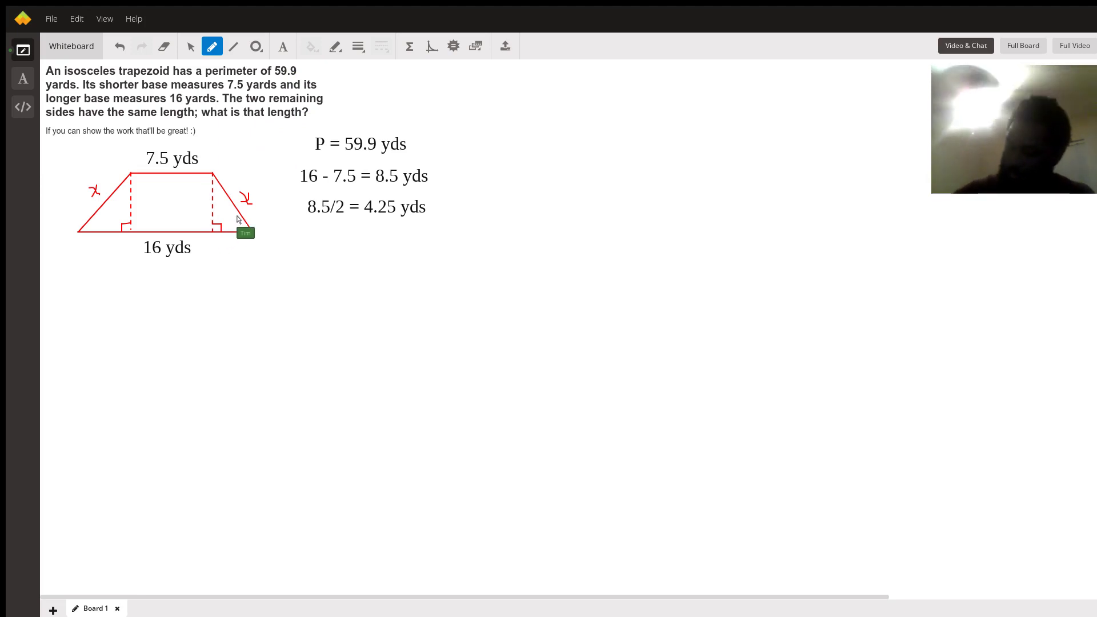
pyautogui.write('4.')
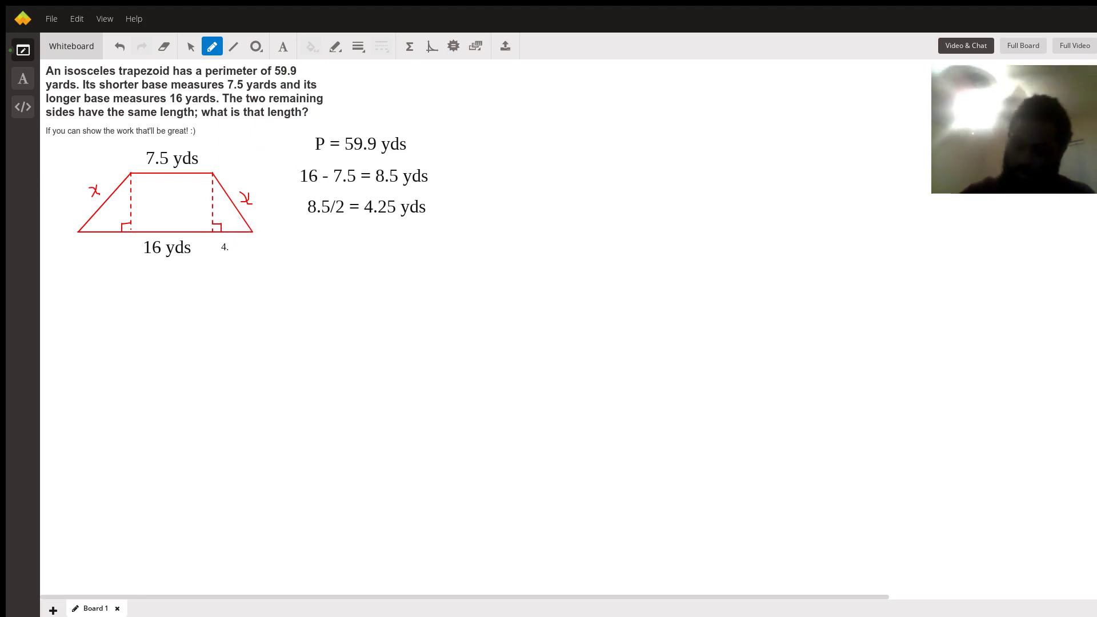
pyautogui.write('25')
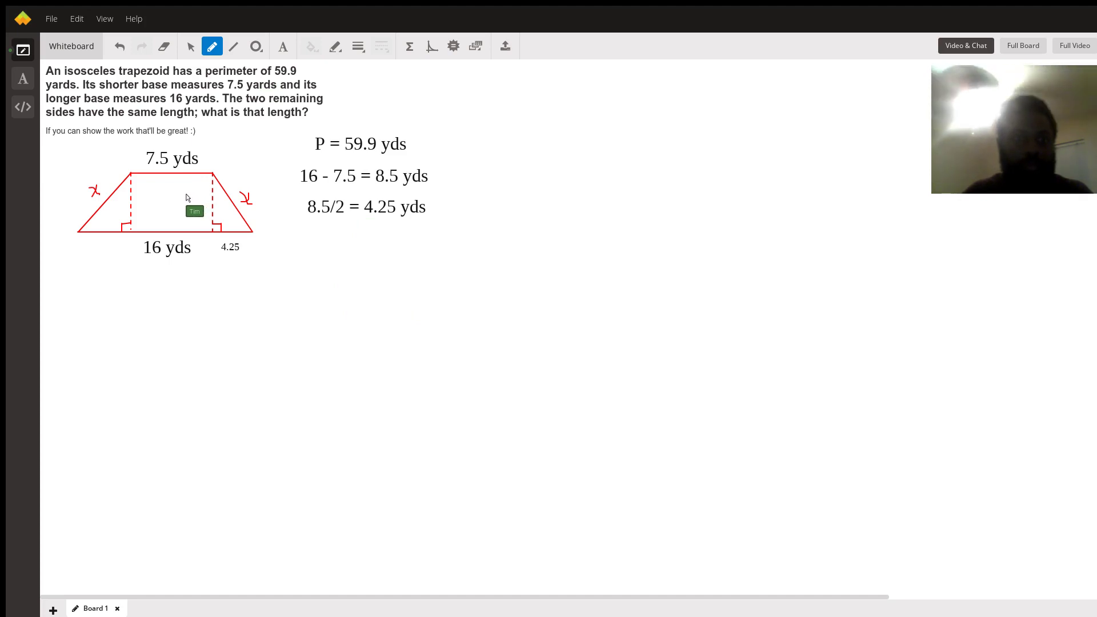
# Step: Place 4.25 and 7.5 labels by the right height and change '16 yds' to '7.5 yds'
pyautogui.click(187, 199)
pyautogui.write('7.5')
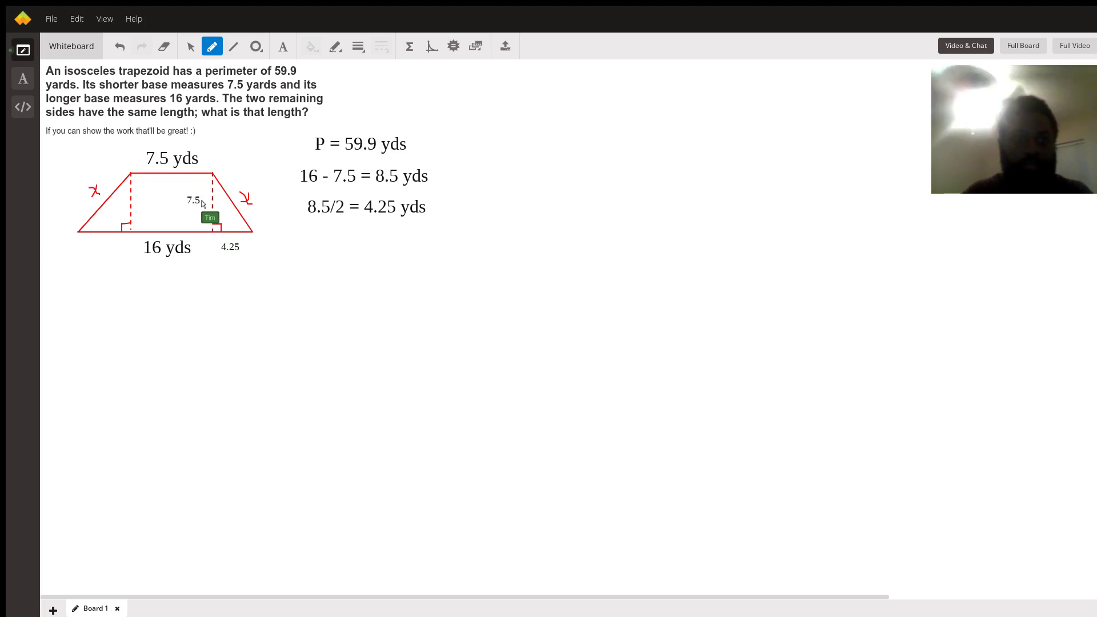
pyautogui.moveTo(202, 202); pyautogui.dragTo(213, 203)
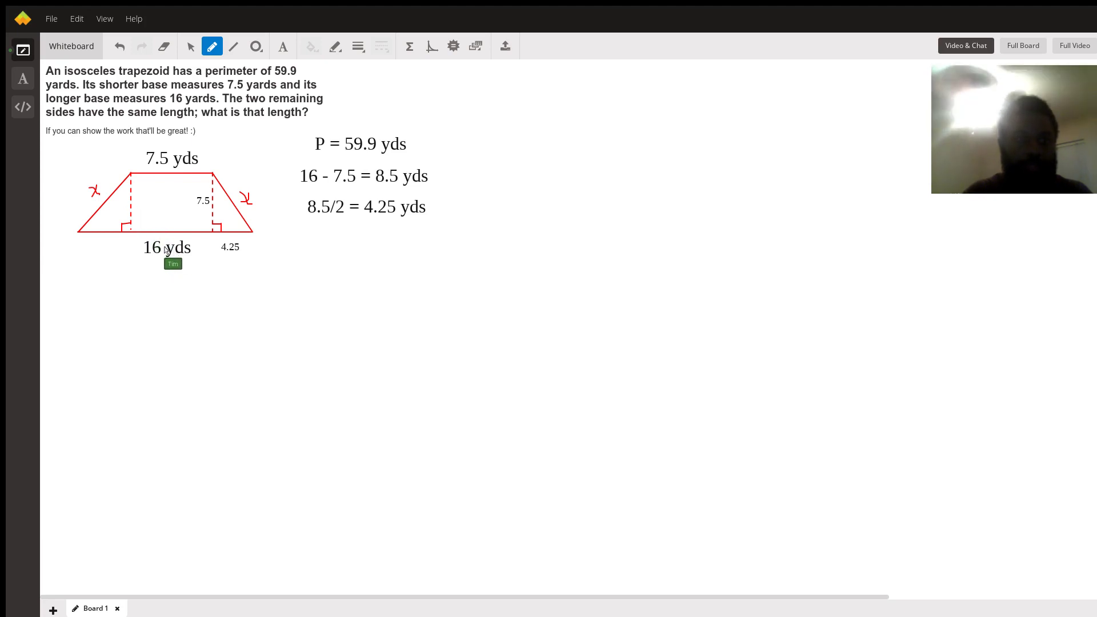
pyautogui.press('BackSpace')
pyautogui.press('BackSpace')
pyautogui.write('7')
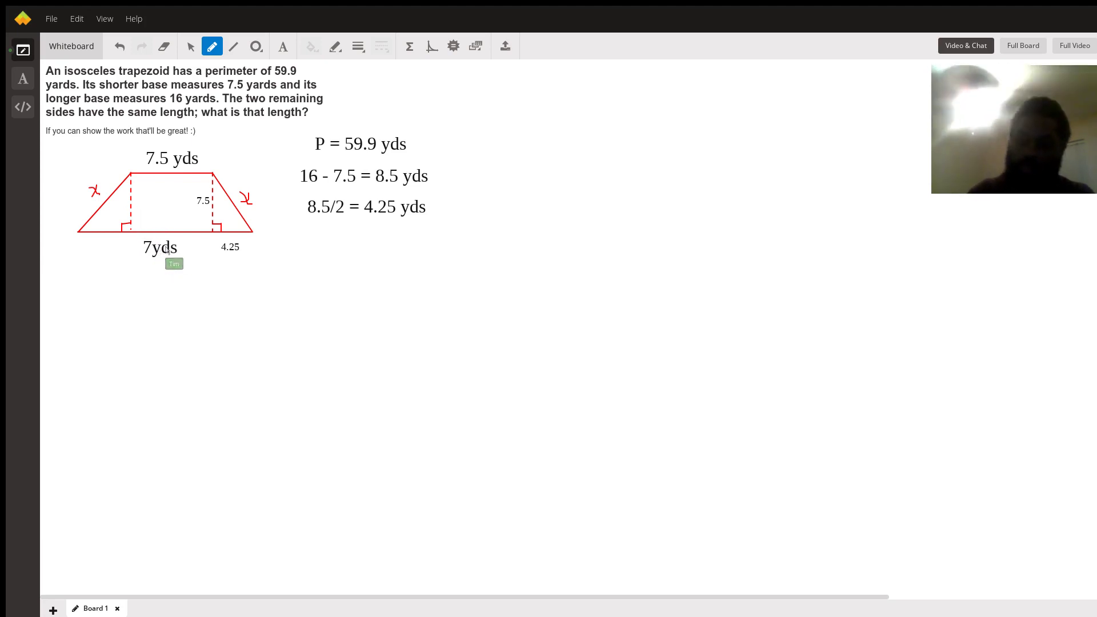
pyautogui.write('.5')
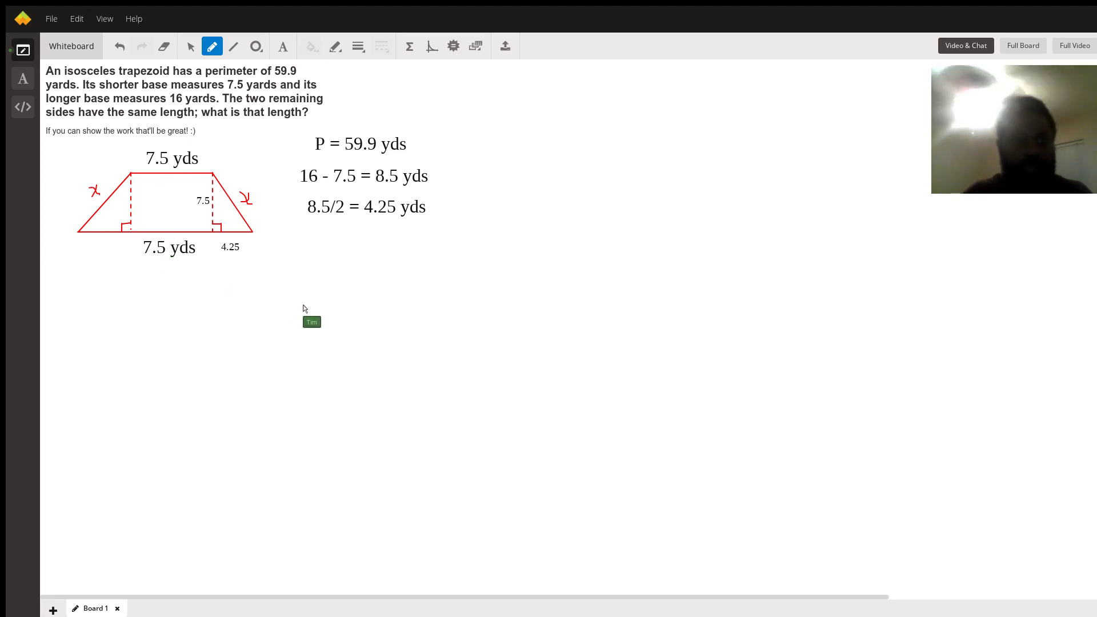